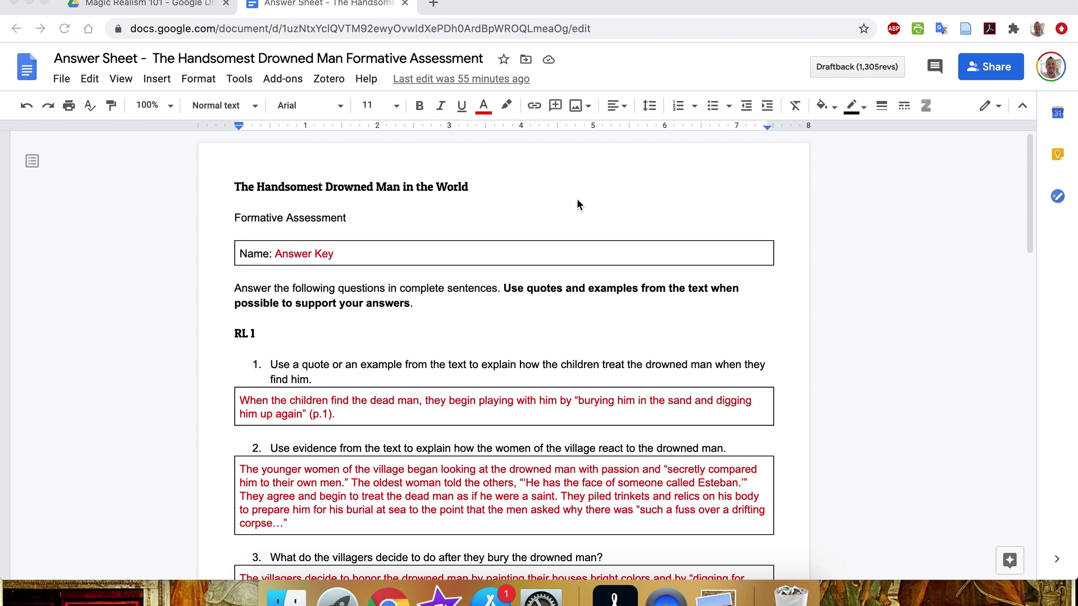
scroll(565, 214, "down", 2)
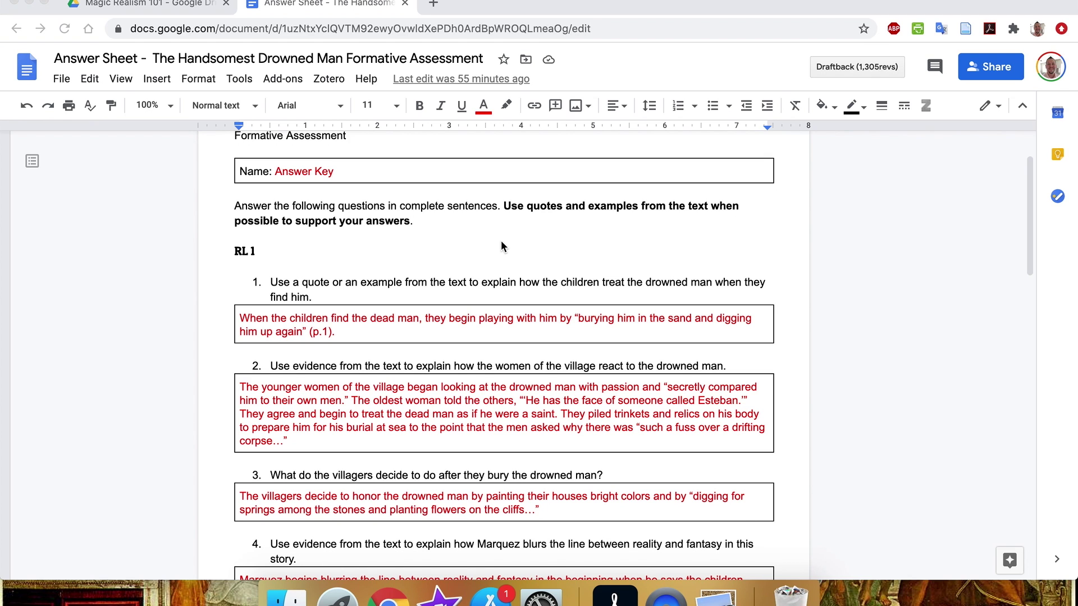
scroll(483, 257, "down", 1)
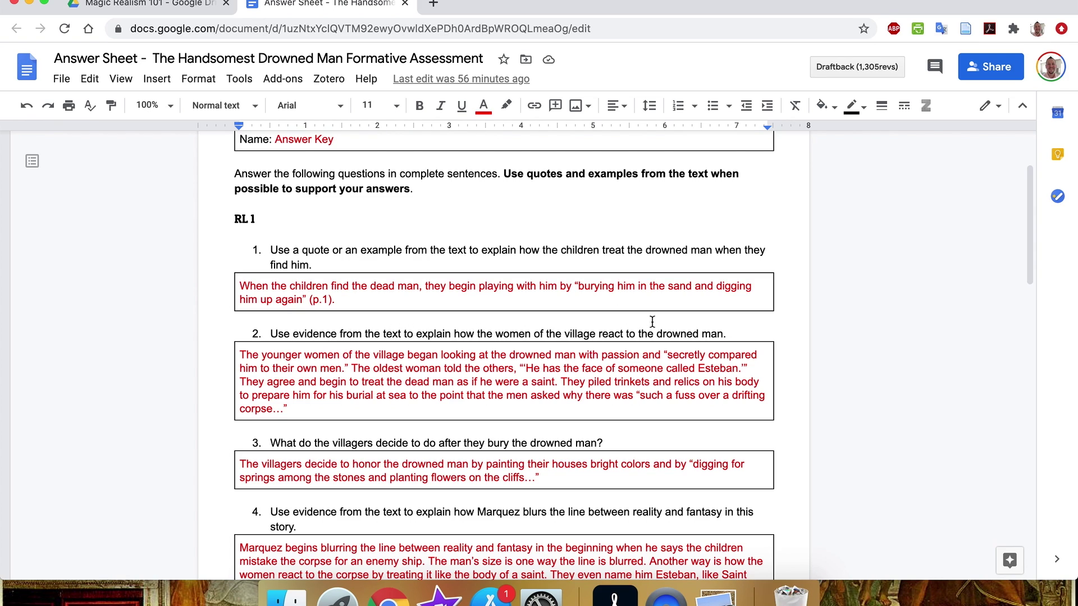
Review answers 2 and 3, highlighting the word 'evidence' in question 2
left_click(311, 411)
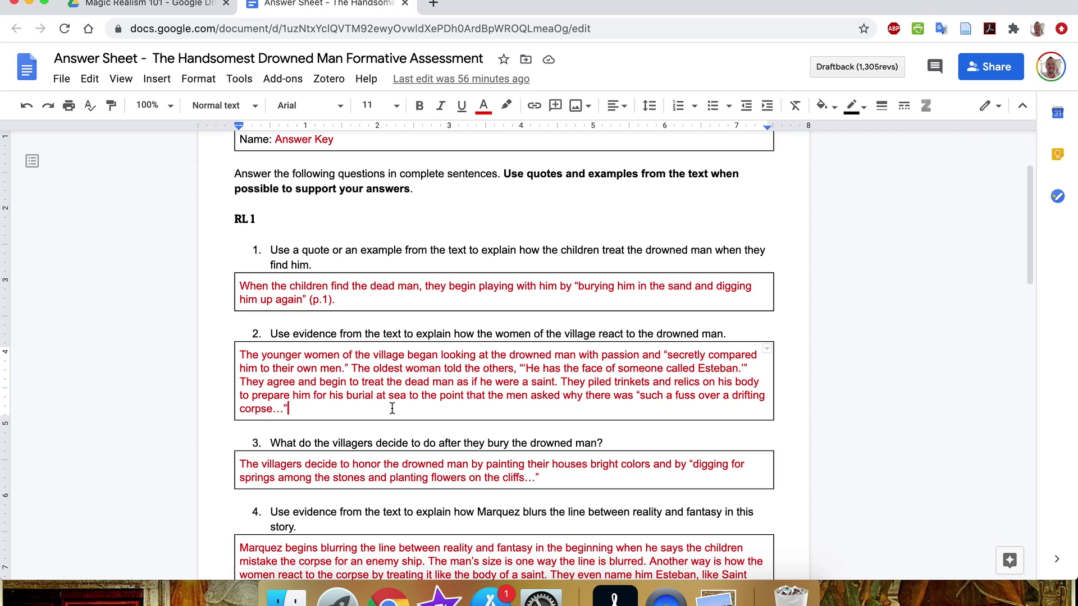
scroll(391, 408, "down", 2)
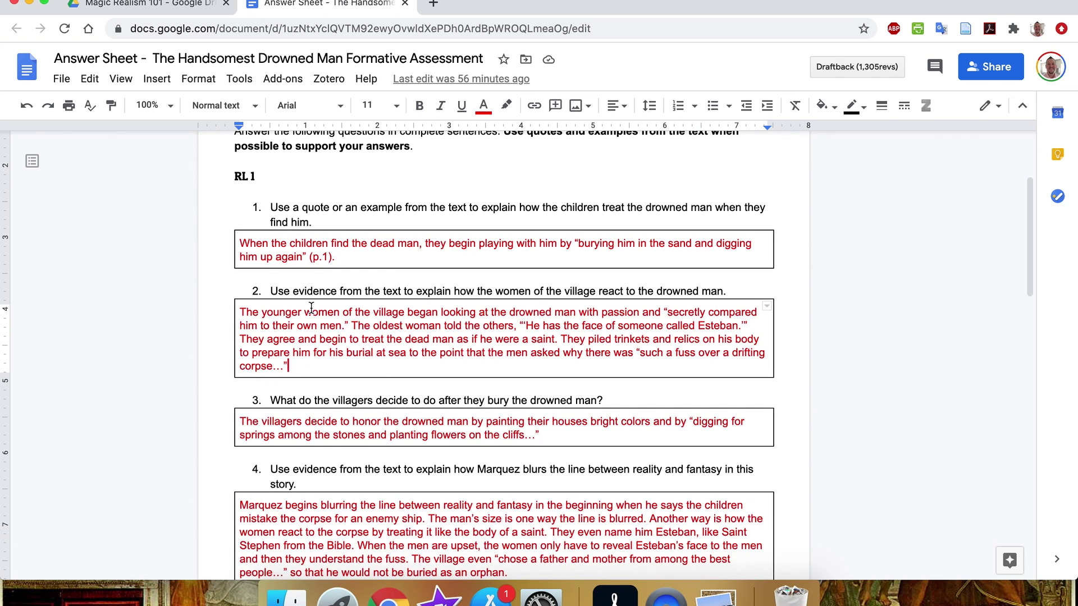
double_click(308, 291)
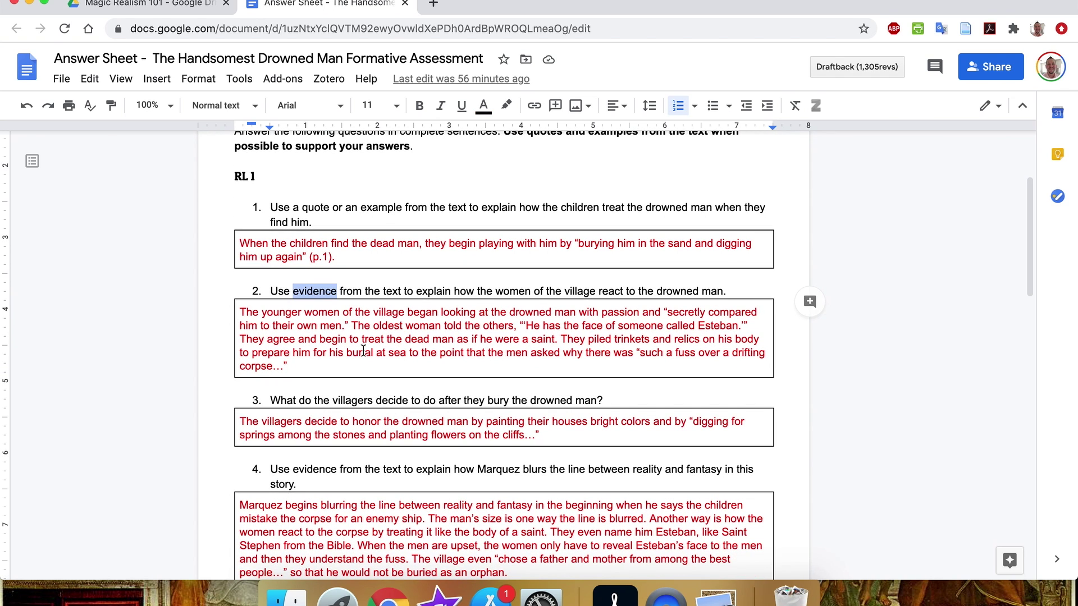
scroll(364, 352, "down", 4)
left_click(579, 347)
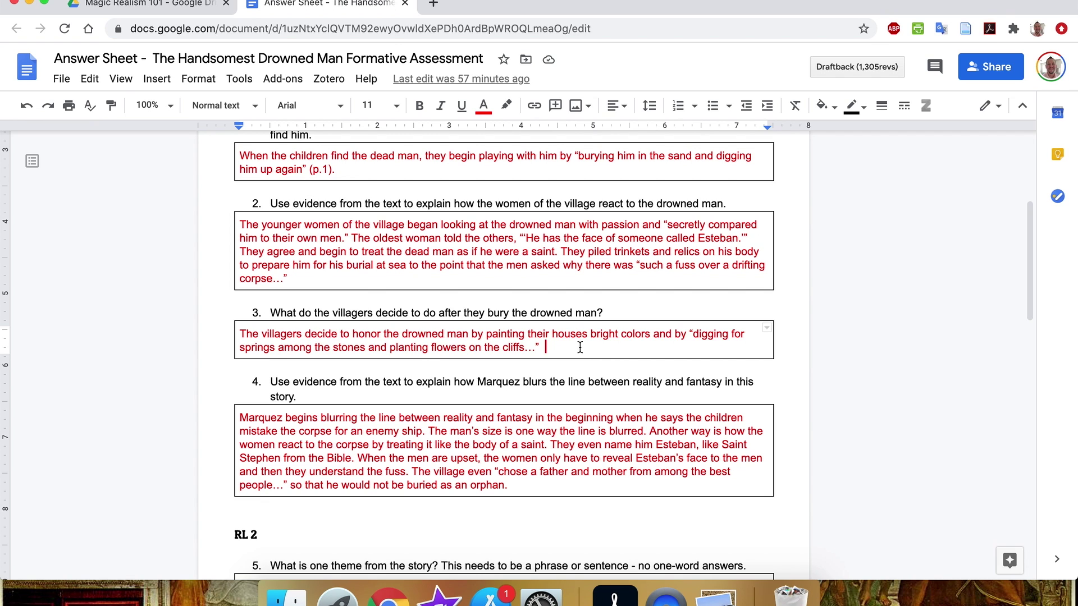
scroll(579, 347, "down", 1)
scroll(580, 347, "down", 2)
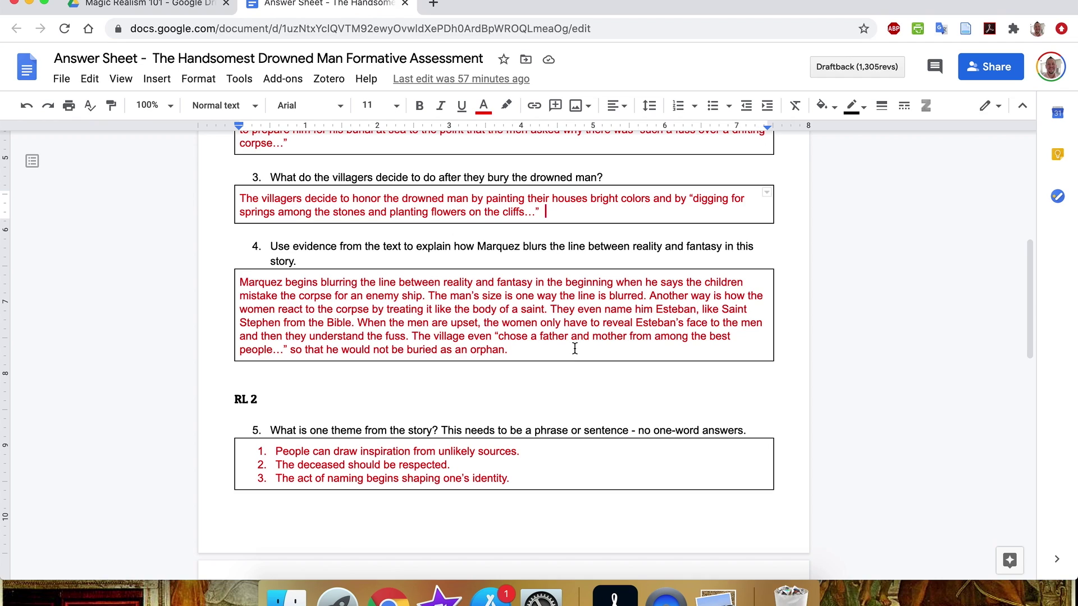
Review the end of answer 4 so question 5's theme answers come into view
left_click(575, 348)
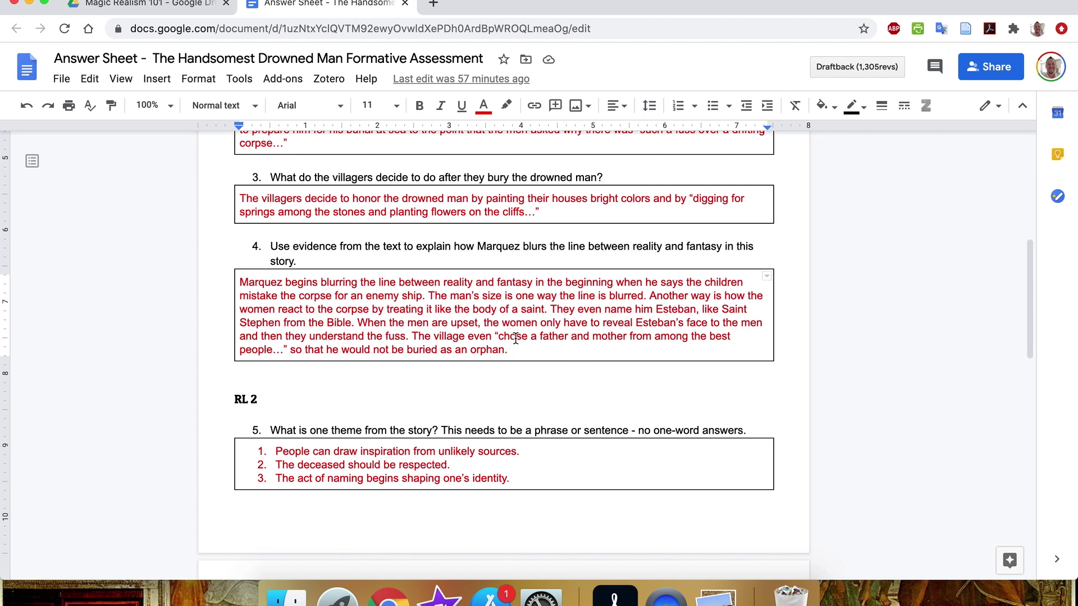
scroll(527, 340, "down", 3)
scroll(528, 341, "down", 3)
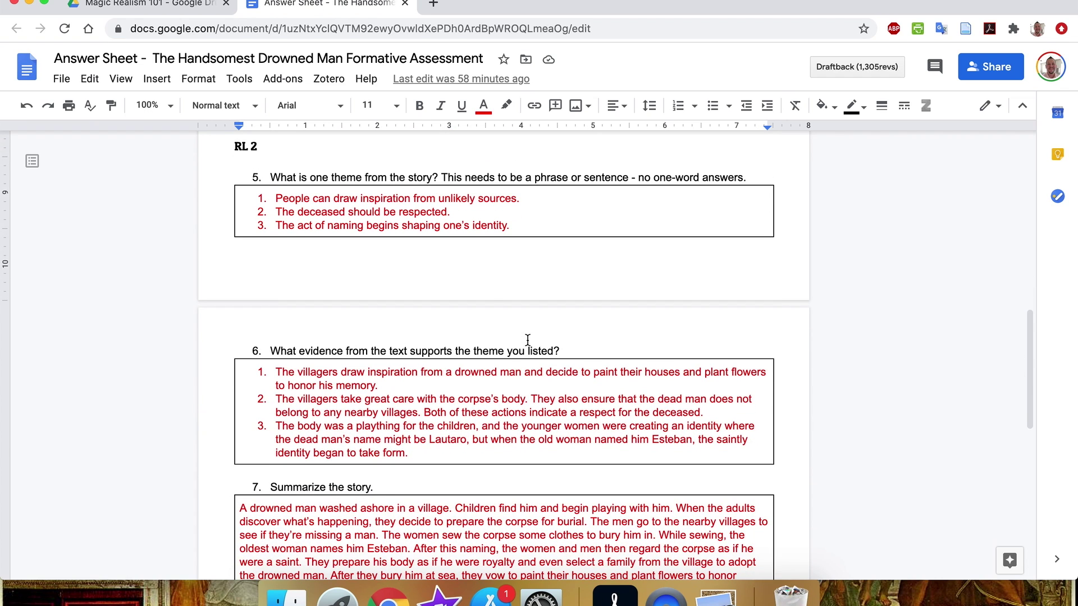
scroll(527, 340, "down", 1)
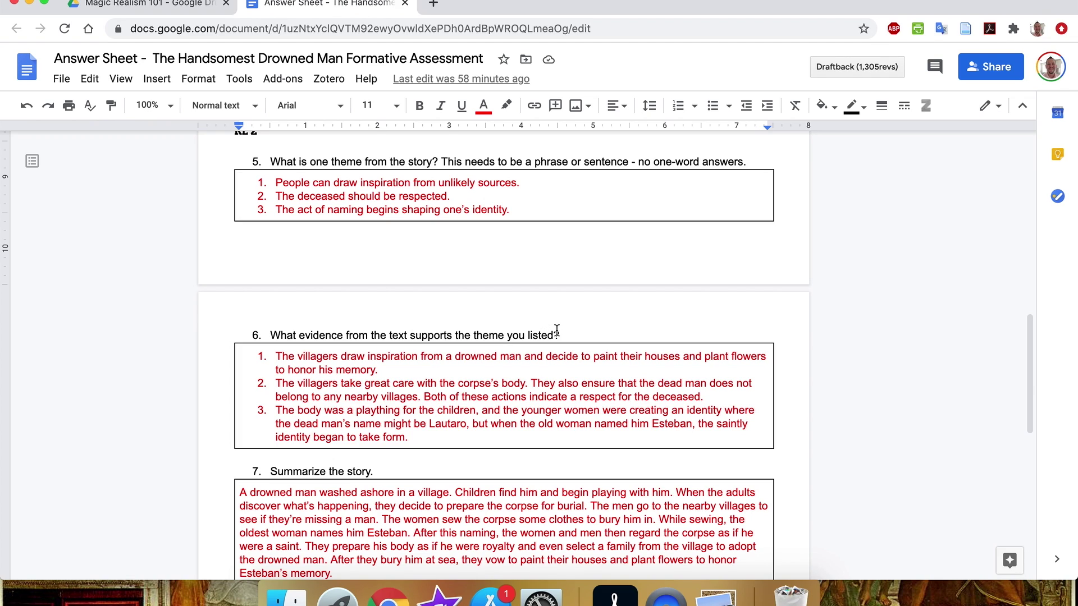
Point to answer 5's first theme, 'People can draw inspiration from unlikely sources.'
left_click(540, 183)
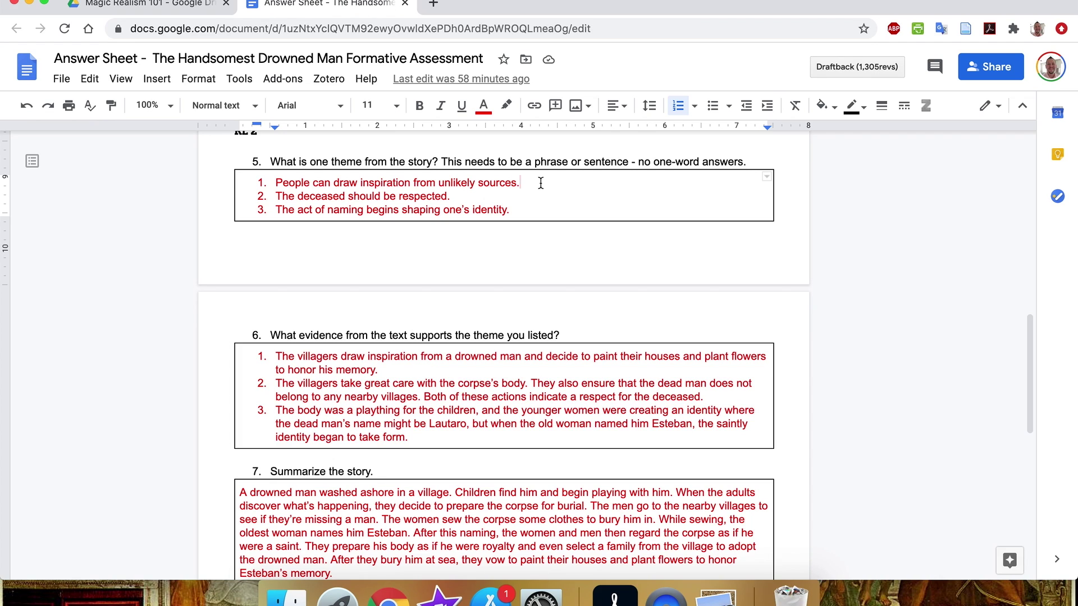
left_click(383, 369)
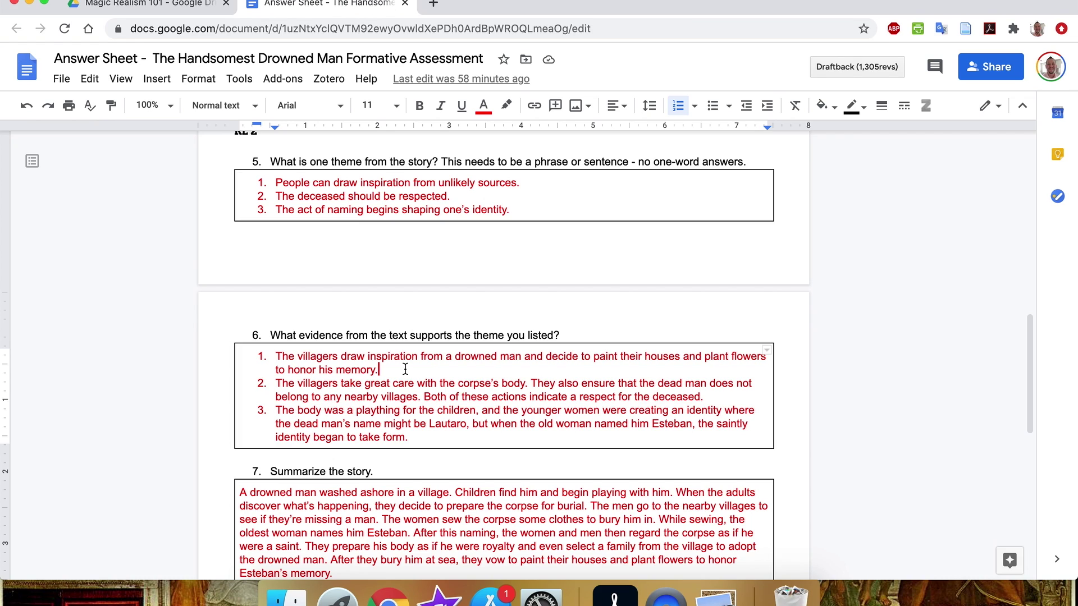
left_click(464, 199)
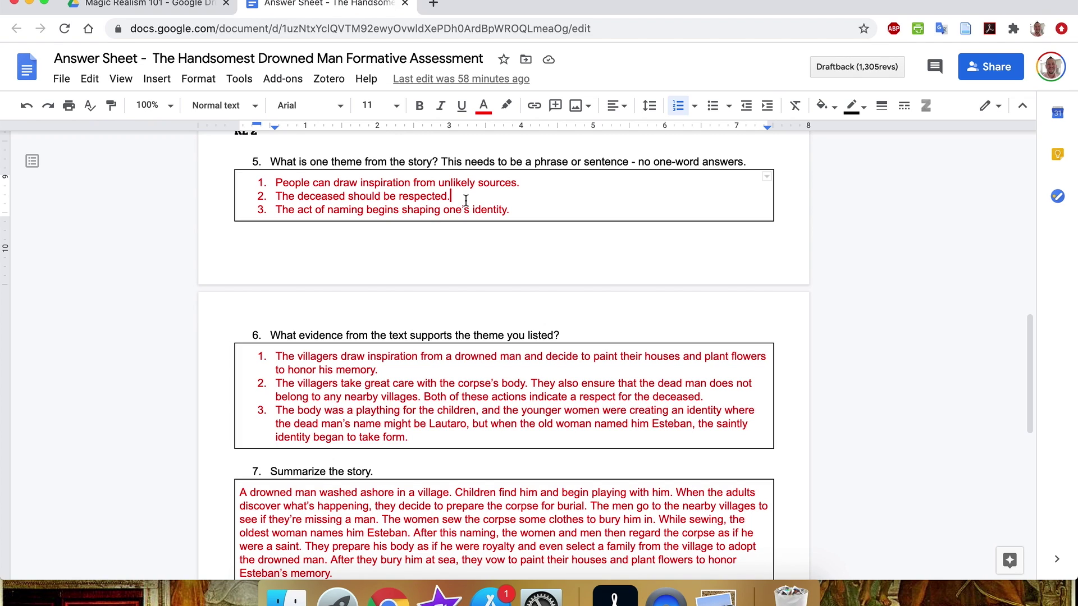
left_click(722, 396)
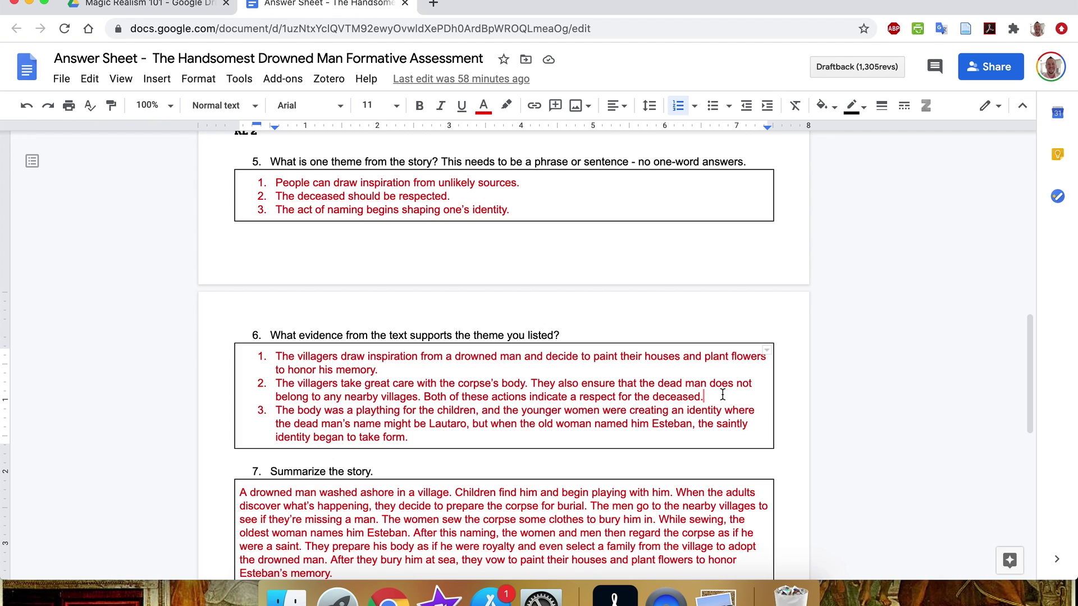
left_click(535, 210)
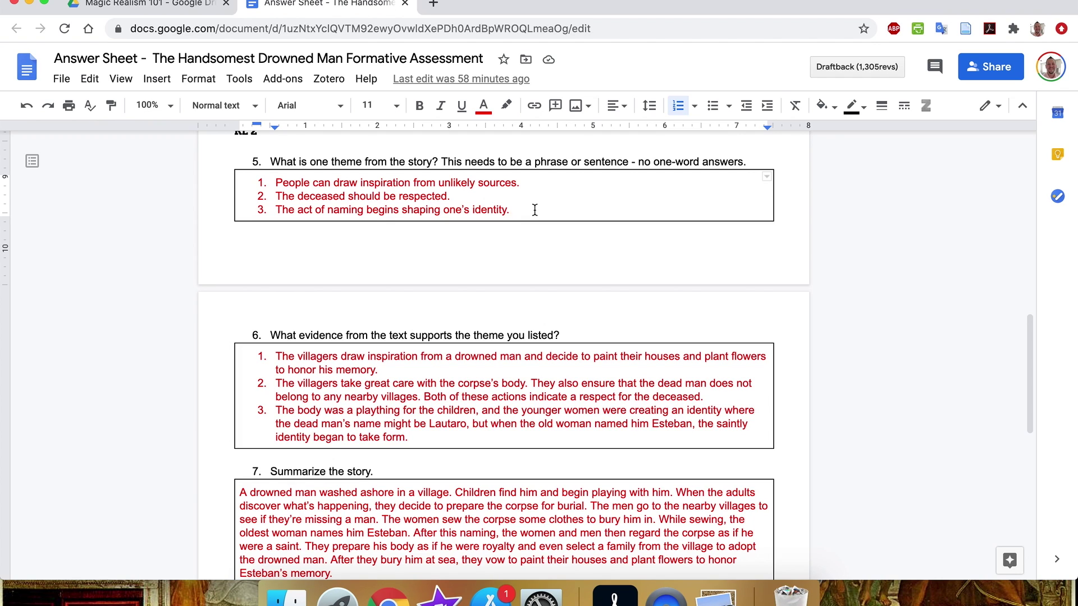
left_click(420, 441)
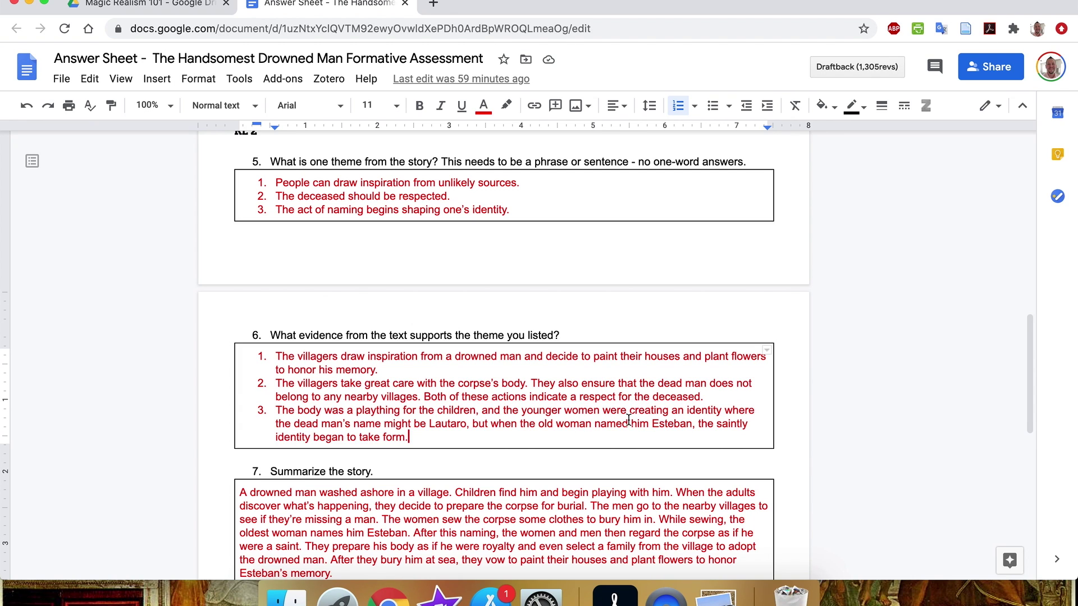
double_click(655, 424)
scroll(655, 430, "down", 1)
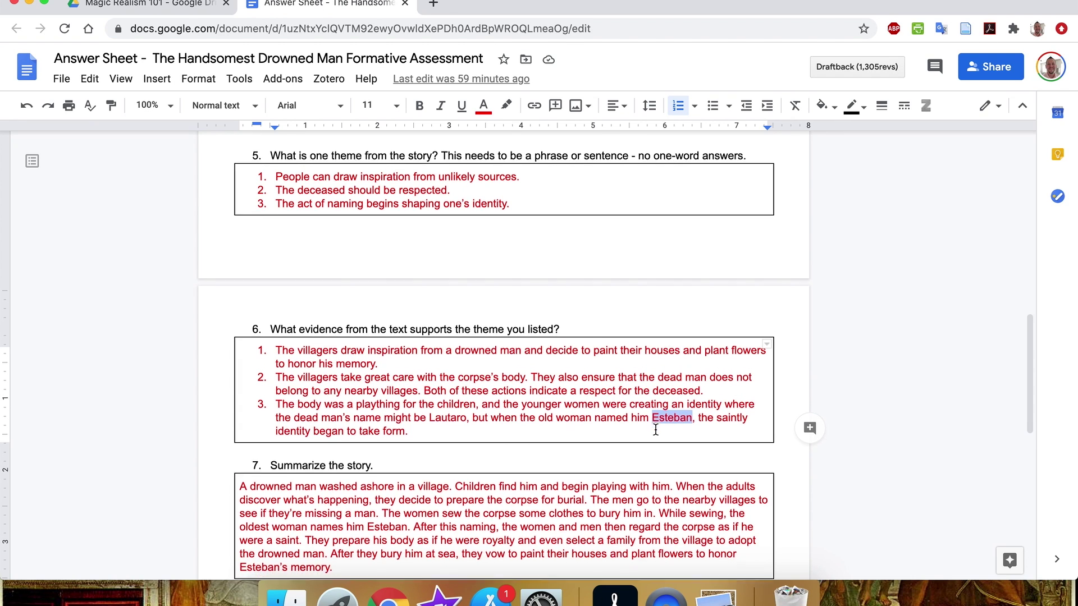
scroll(656, 431, "down", 2)
scroll(655, 430, "down", 1)
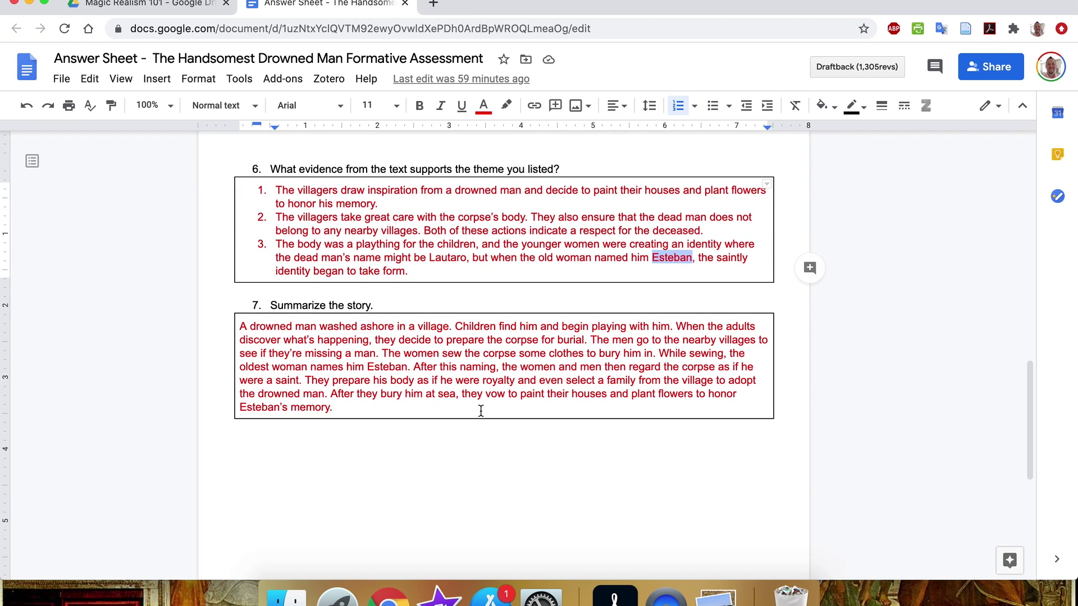
Review question 7's summary ending 'to honor Esteban's memory' and highlight 'a saint'
left_click(479, 410)
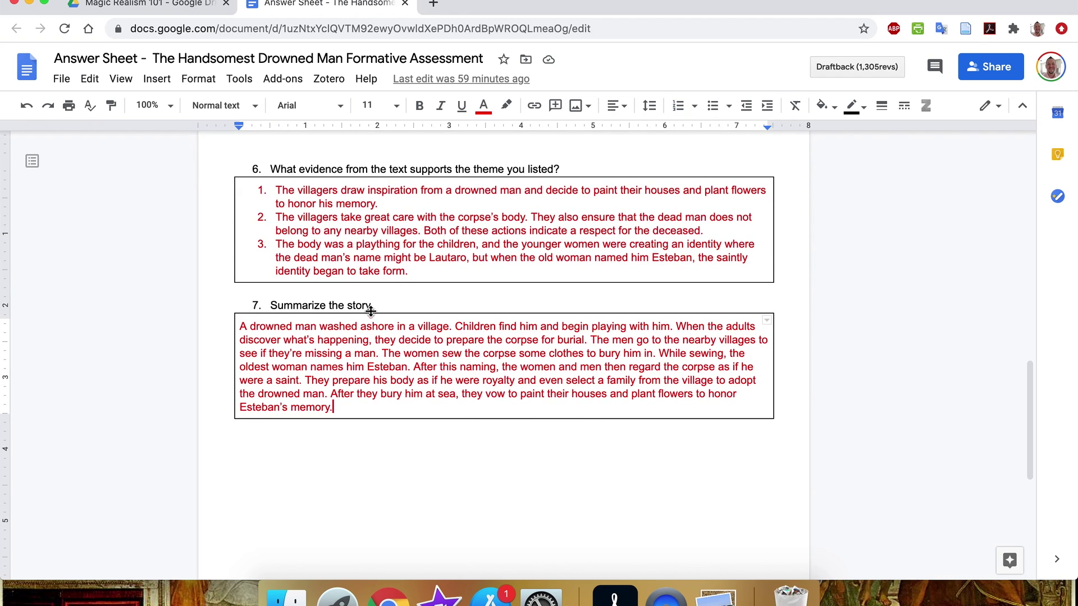
left_click(301, 304)
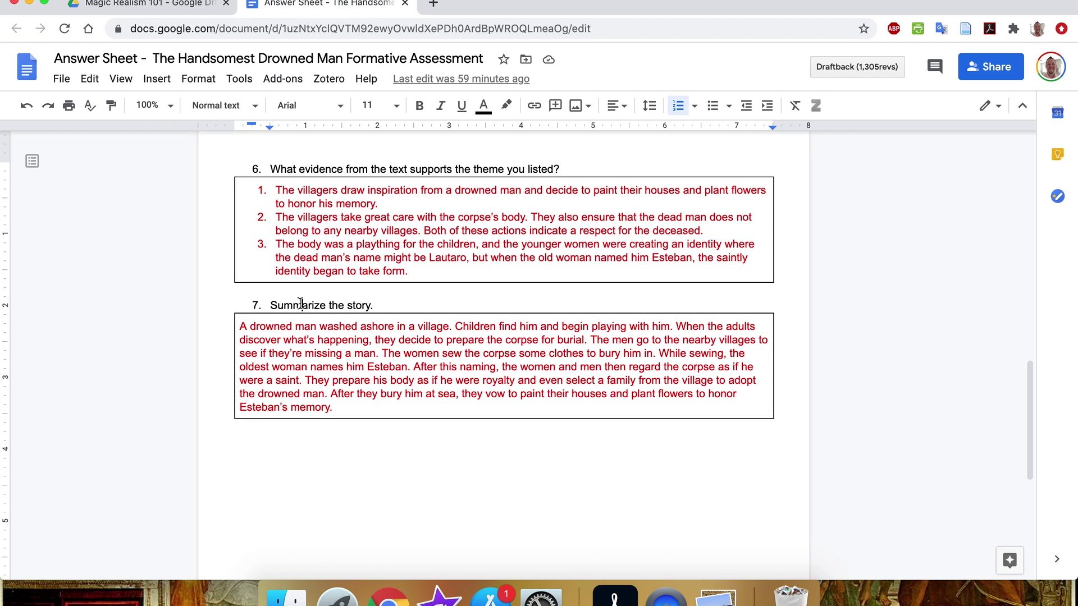
left_click(377, 408)
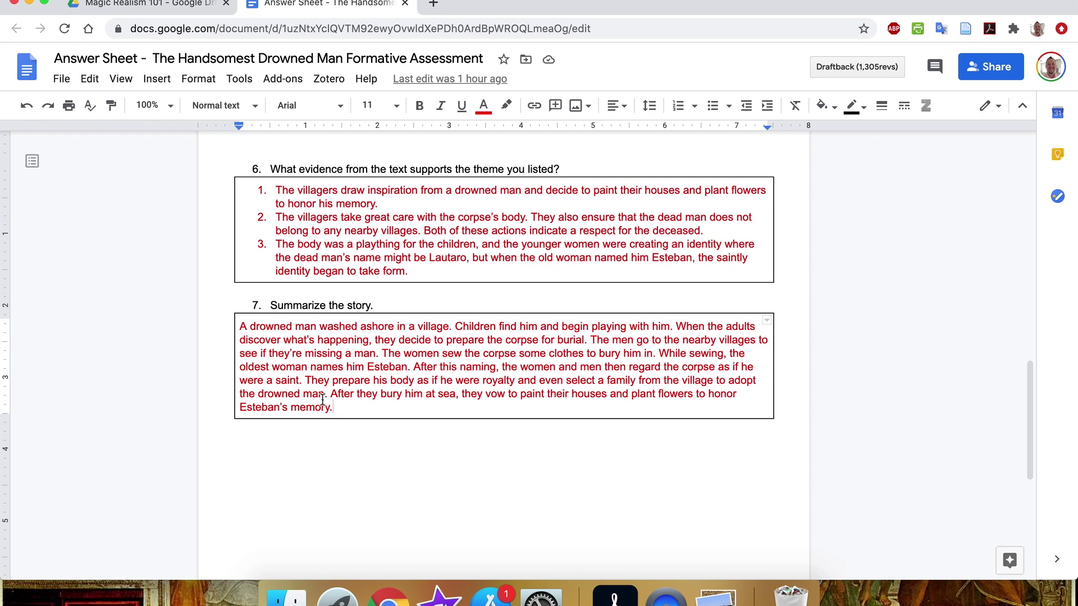
left_click_drag(301, 384, 267, 382)
left_click(306, 380)
left_click_drag(306, 380, 329, 389)
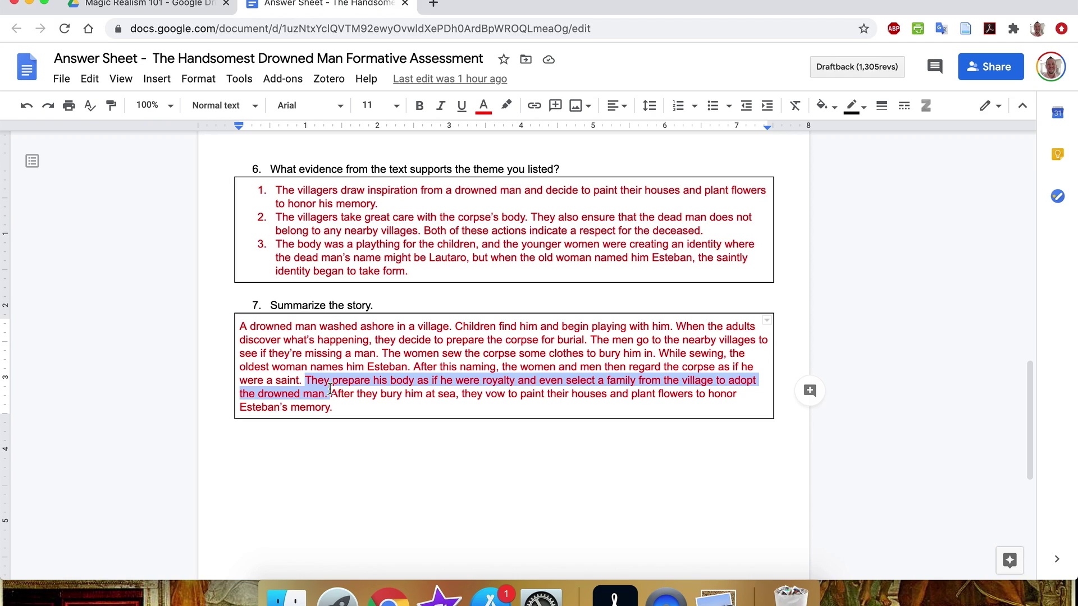
left_click(363, 403)
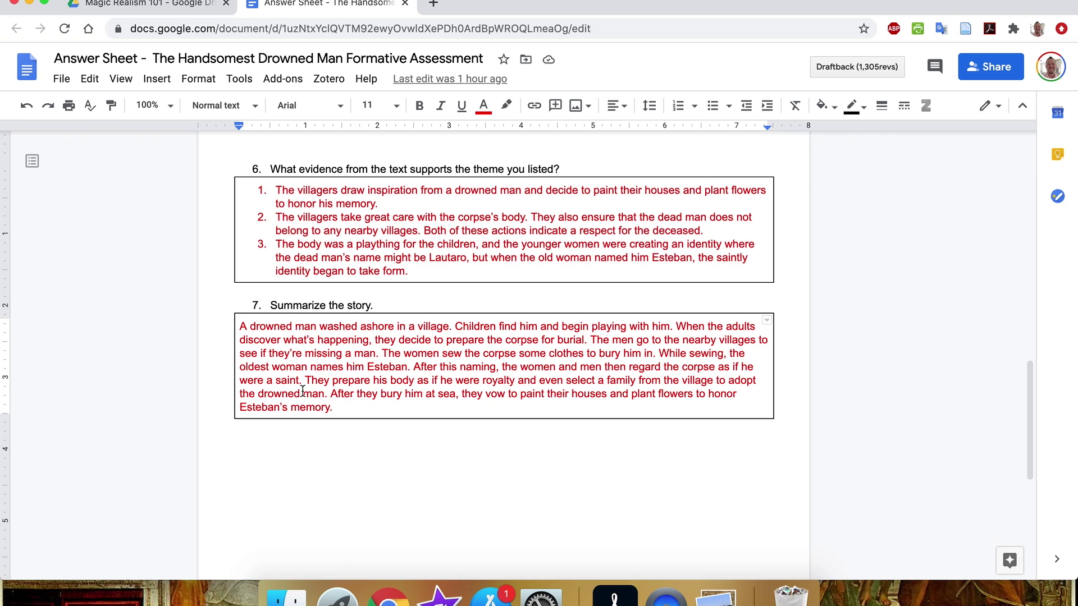
left_click_drag(306, 381, 326, 398)
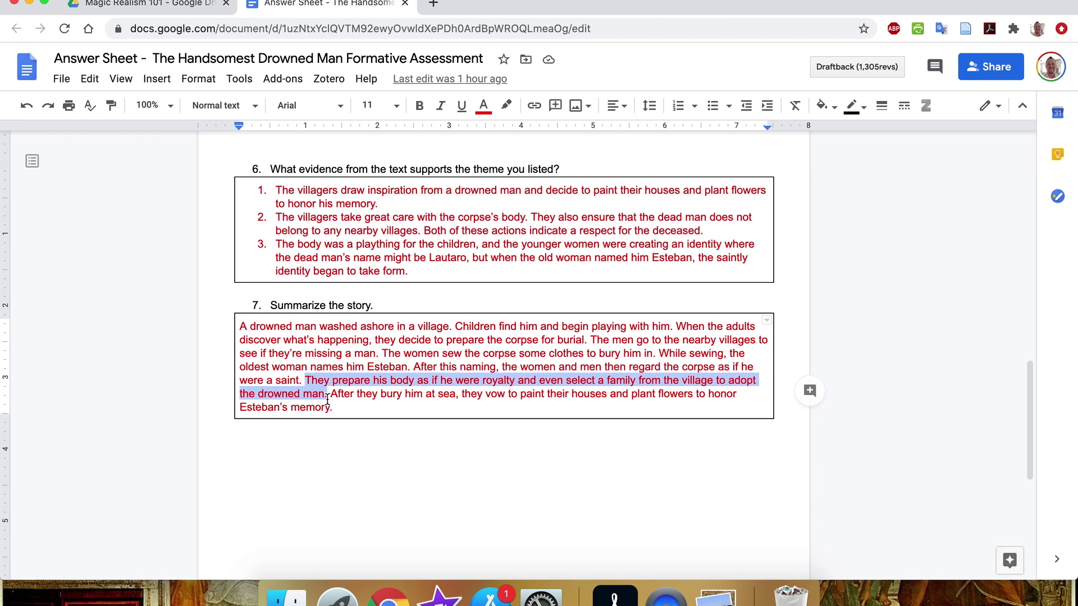
left_click(353, 410)
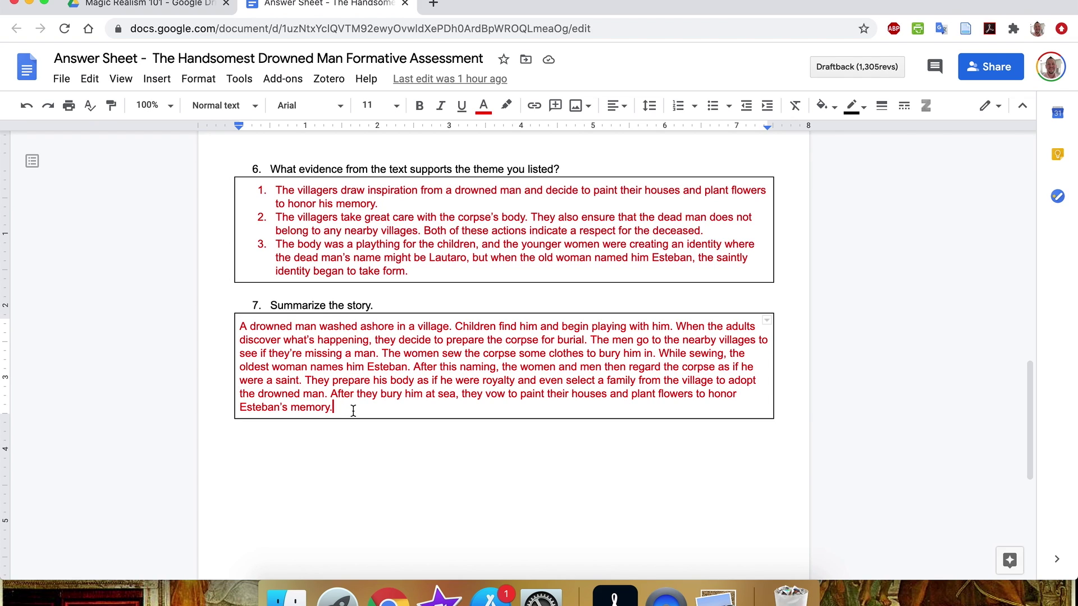